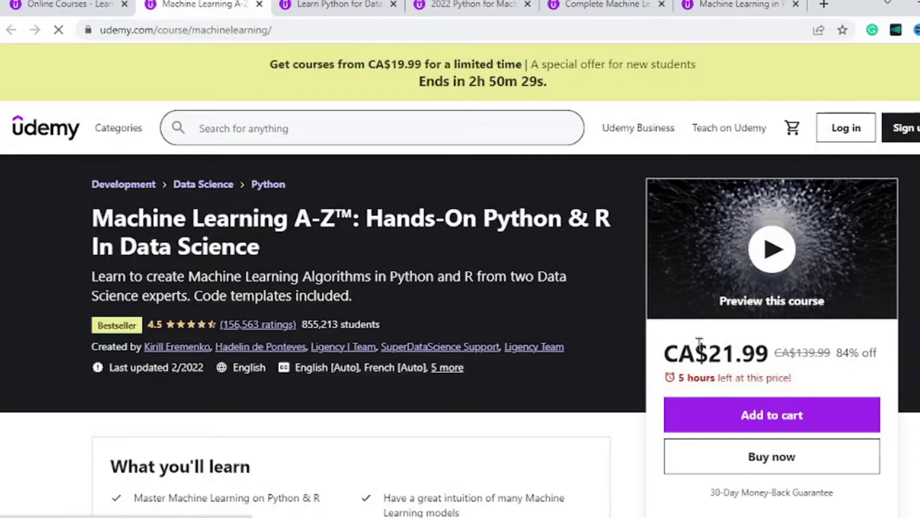
pyautogui.scroll(-1, 677, 365)
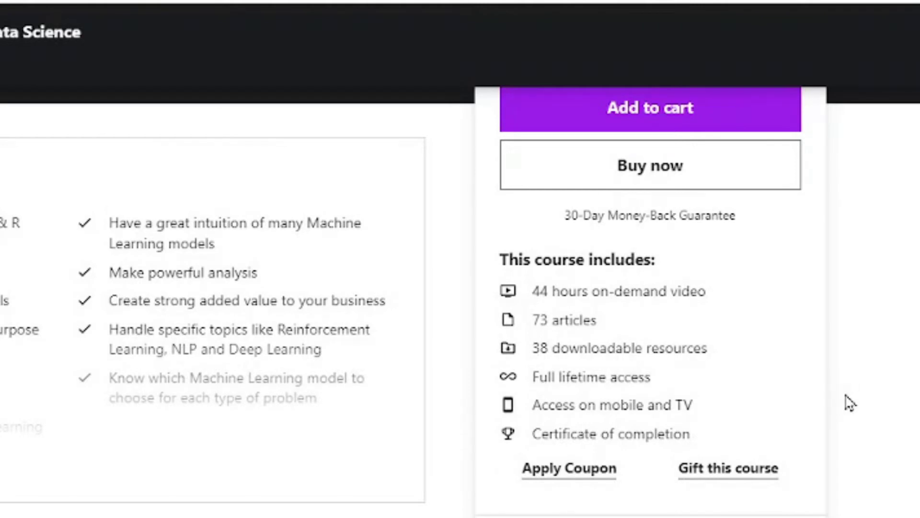
pyautogui.scroll(-5, 849, 402)
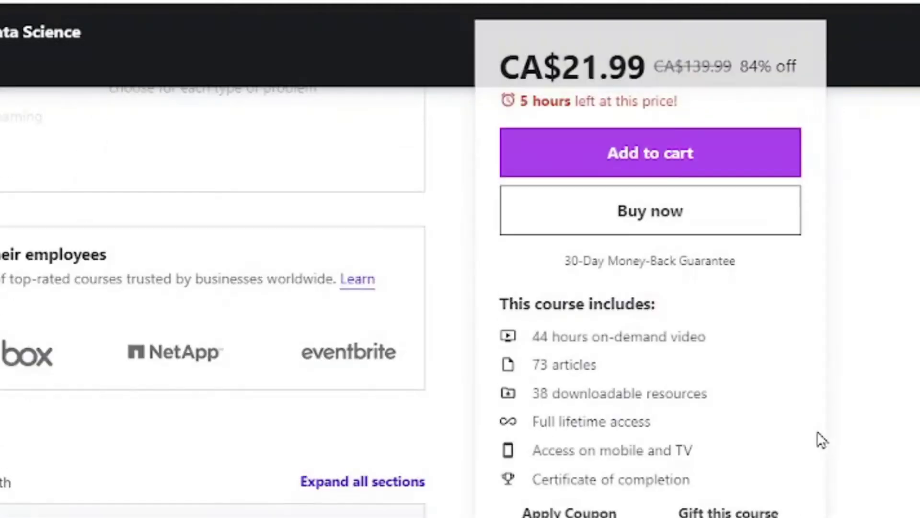
pyautogui.scroll(-3, 848, 360)
pyautogui.scroll(-2, 528, 318)
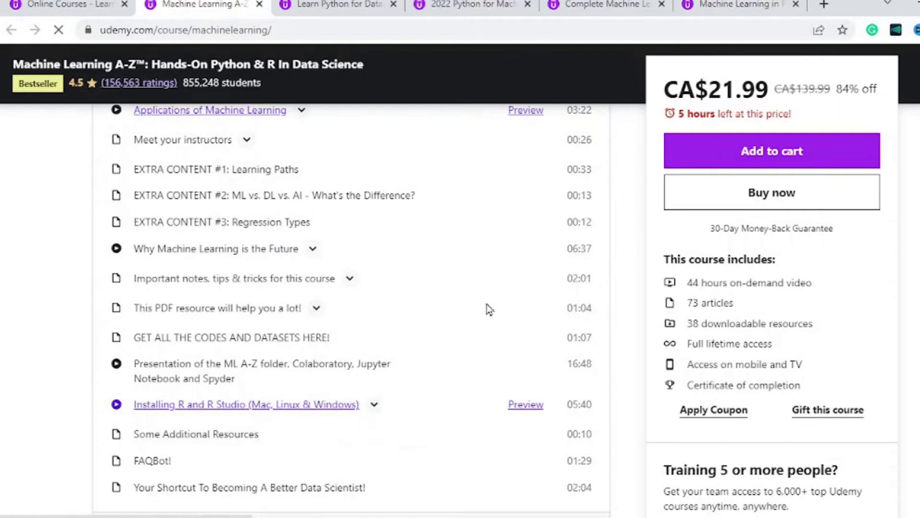
pyautogui.scroll(-2, 488, 309)
pyautogui.scroll(-1, 489, 314)
pyautogui.scroll(-10, 494, 311)
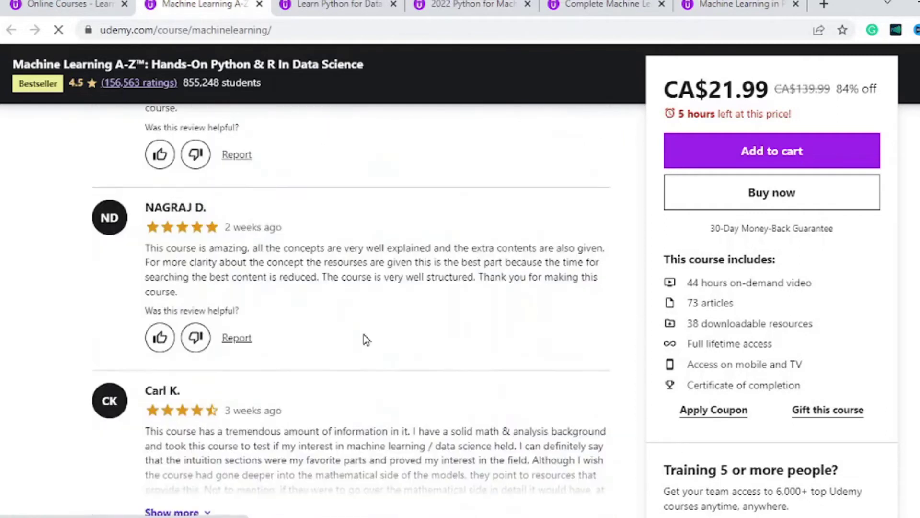
pyautogui.scroll(2, 352, 338)
pyautogui.scroll(2, 286, 324)
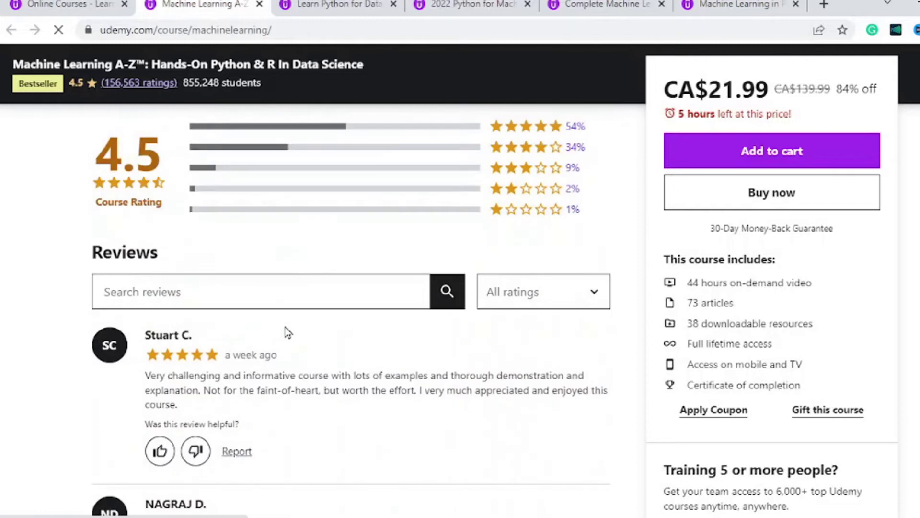
pyautogui.scroll(-3, 291, 334)
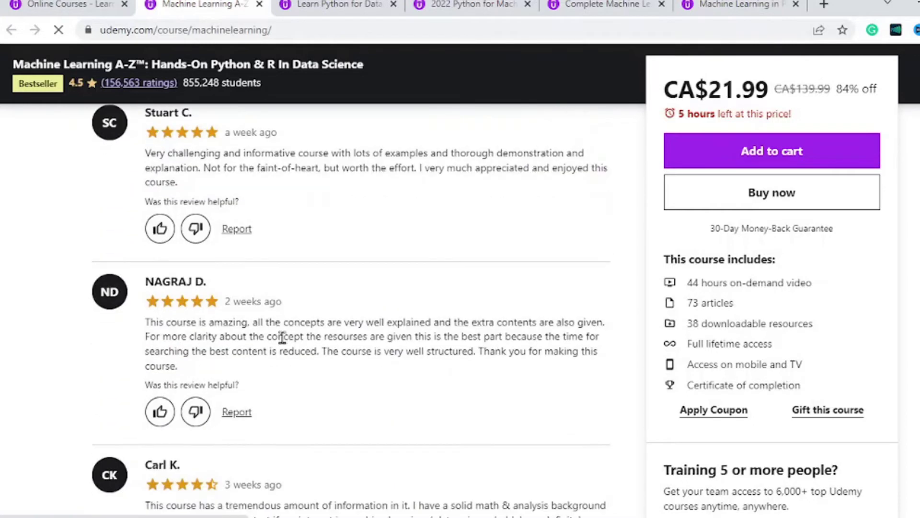
pyautogui.scroll(-2, 283, 336)
pyautogui.scroll(-2, 287, 337)
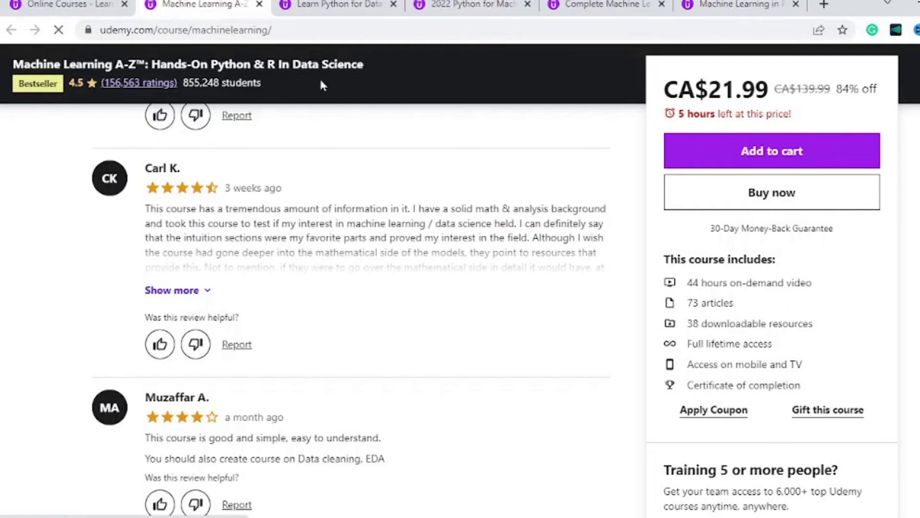
# - Switch to the Python for Data Science and Machine Learning Bootcamp tab (CA$19.99, 4.6 rating)
pyautogui.hotkey('ctrl', 'Tab')
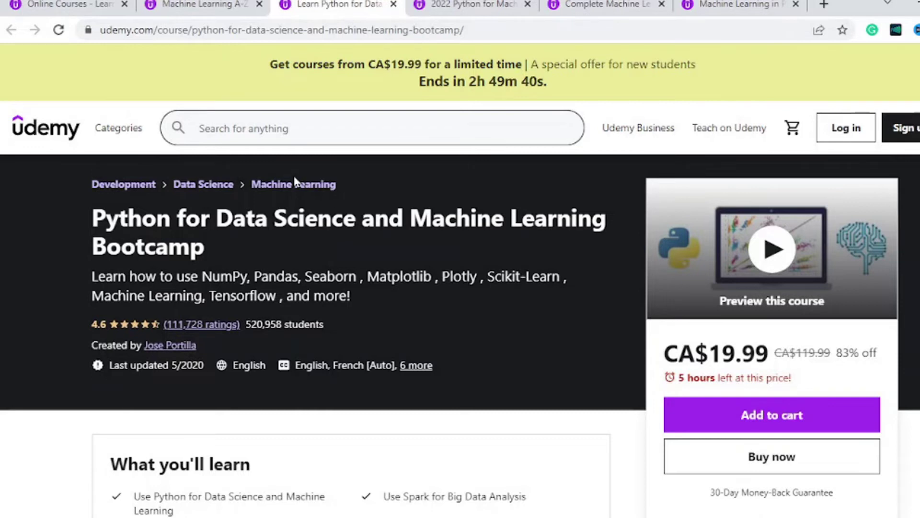
pyautogui.scroll(-4, 310, 215)
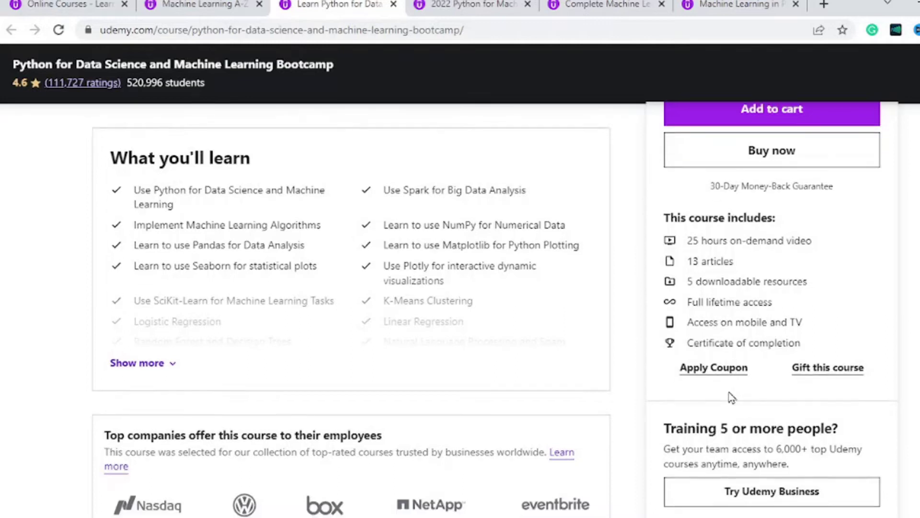
pyautogui.scroll(-8, 734, 388)
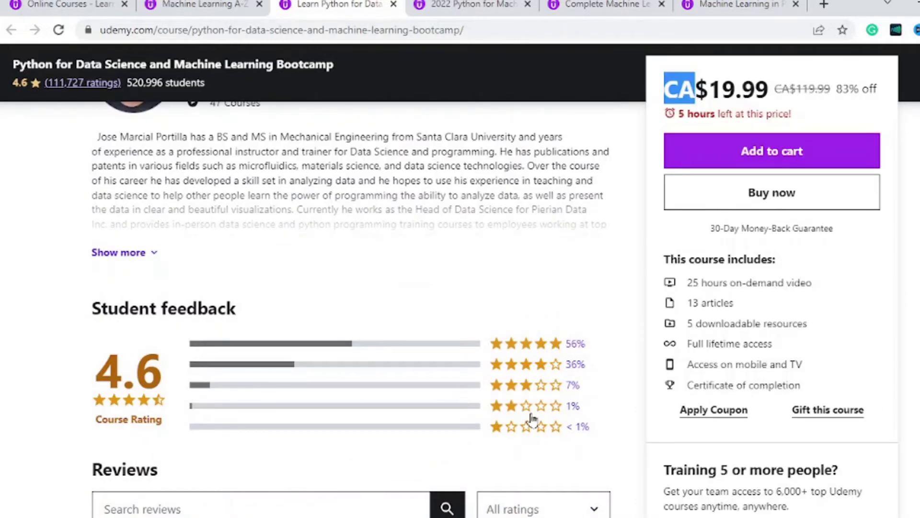
pyautogui.scroll(-3, 532, 420)
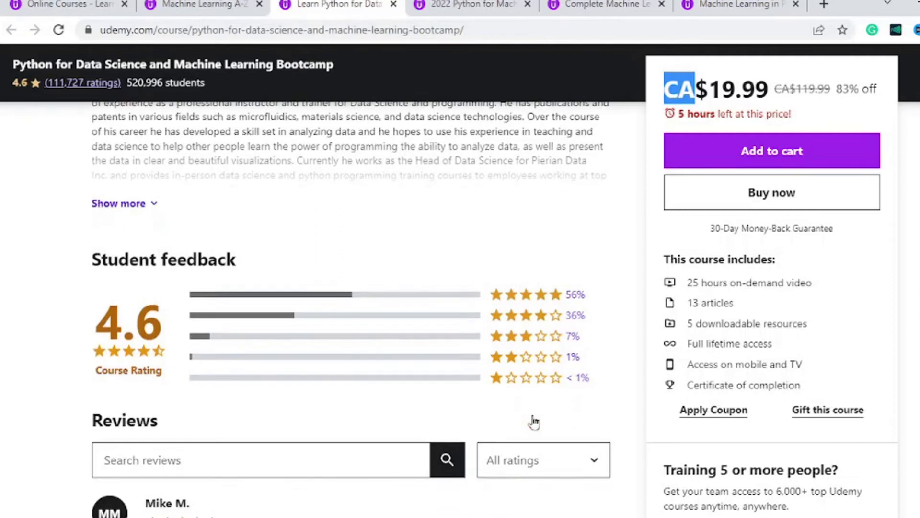
pyautogui.scroll(-4, 532, 424)
pyautogui.scroll(-5, 534, 431)
pyautogui.scroll(3, 535, 431)
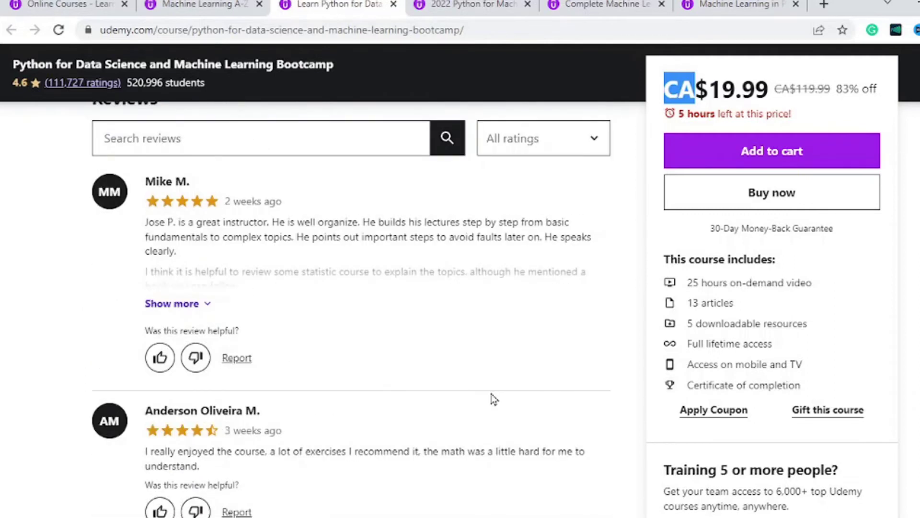
# - Expand the first Bootcamp review, then go to the 2022 Python Masterclass tab (CA$23.99, 4.7 rating)
pyautogui.click(171, 302)
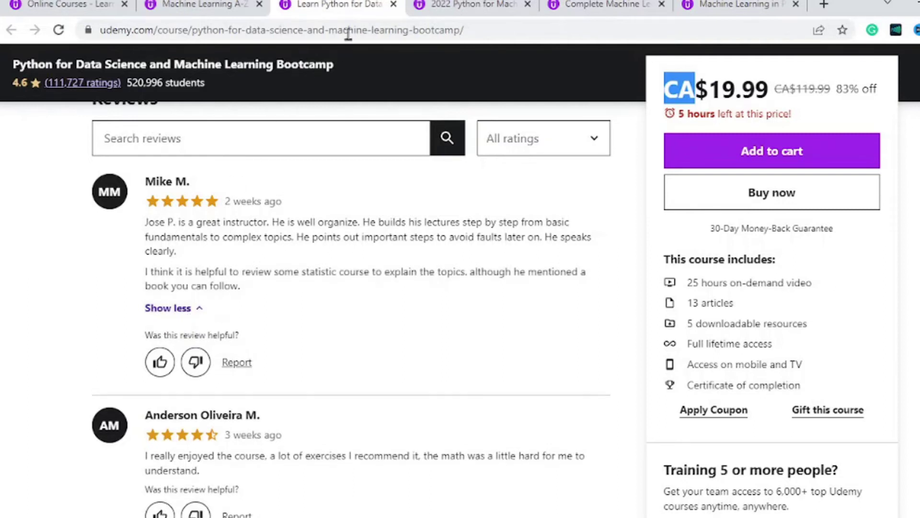
pyautogui.click(460, 5)
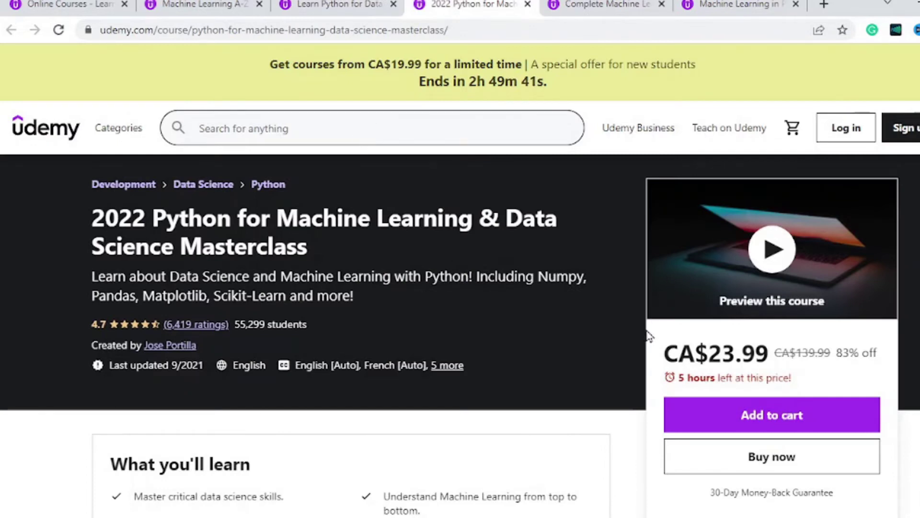
pyautogui.scroll(-2, 300, 209)
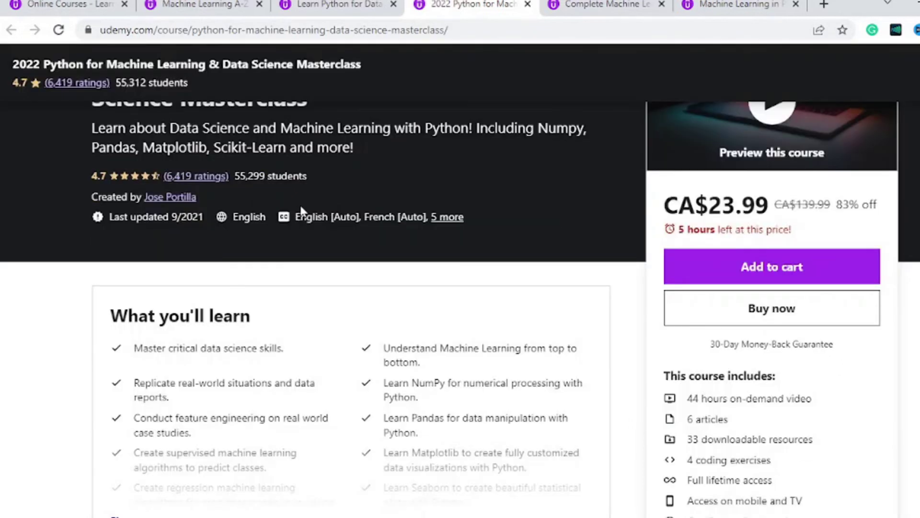
pyautogui.scroll(3, 301, 209)
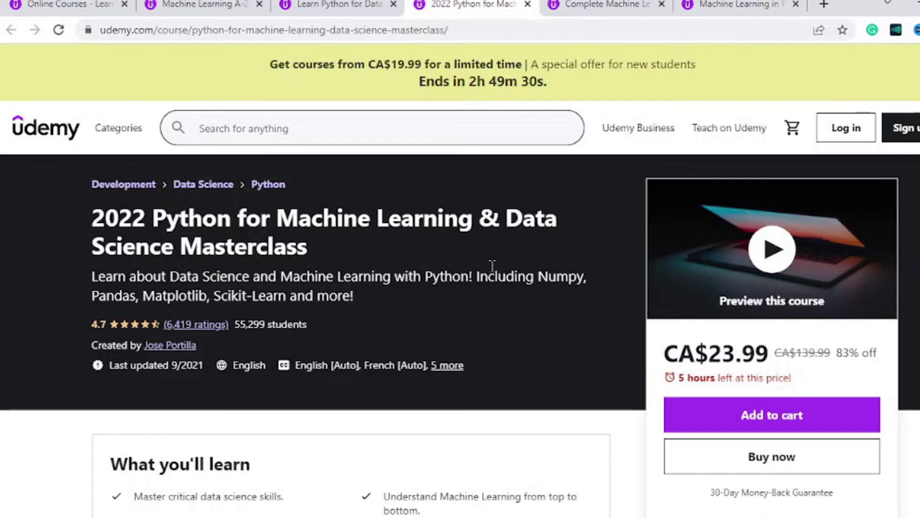
pyautogui.scroll(-4, 495, 268)
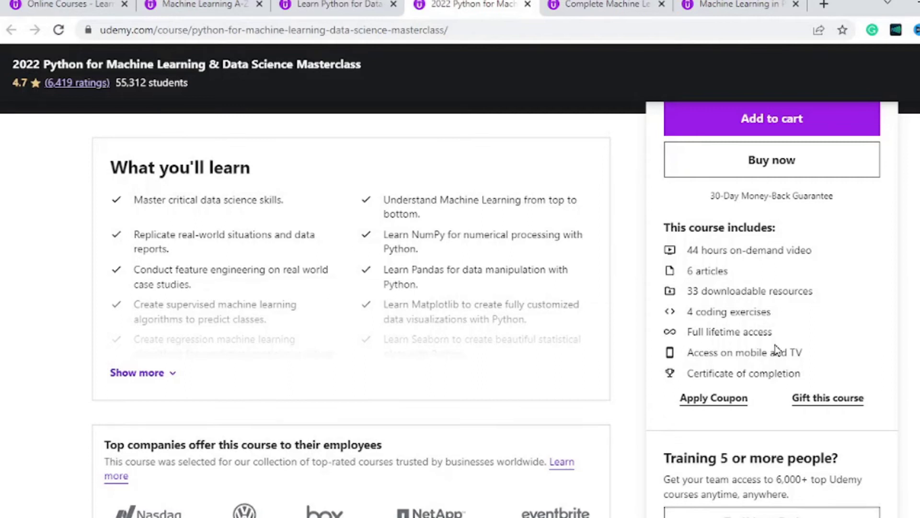
pyautogui.scroll(-3, 779, 370)
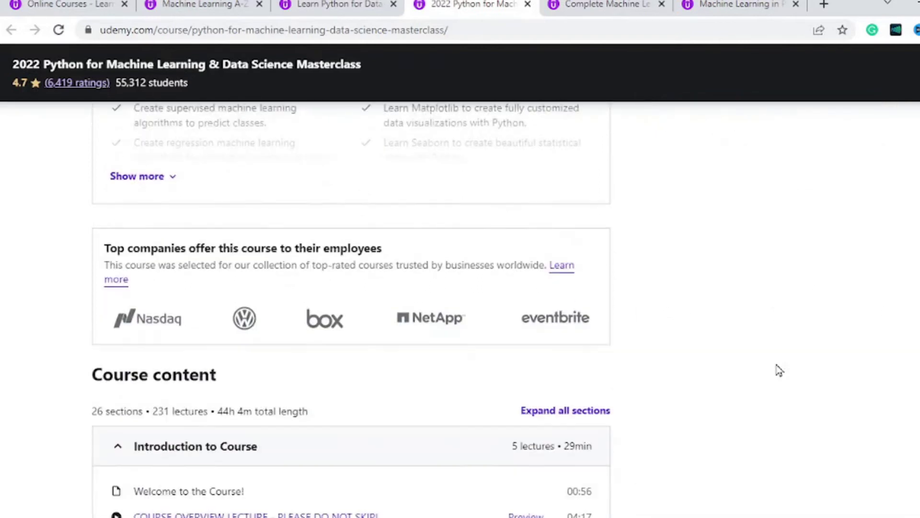
pyautogui.scroll(-10, 779, 370)
pyautogui.scroll(-5, 334, 288)
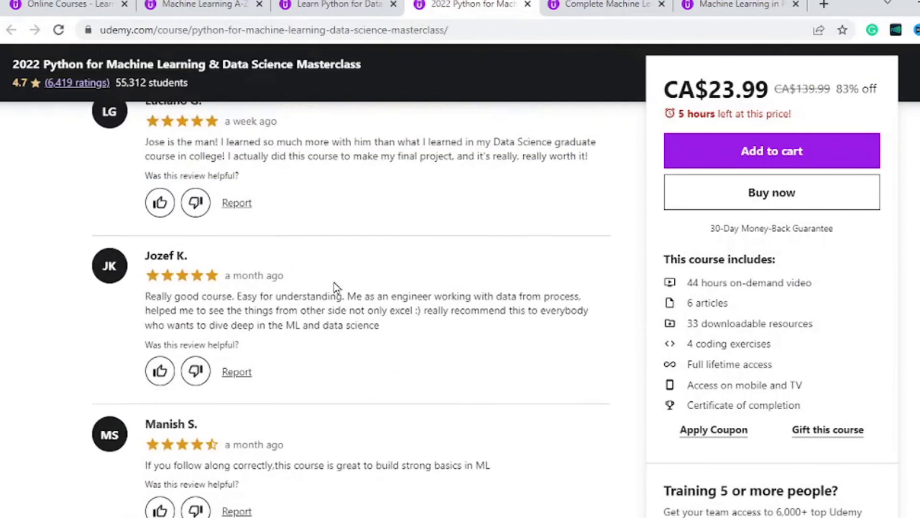
pyautogui.scroll(1, 335, 288)
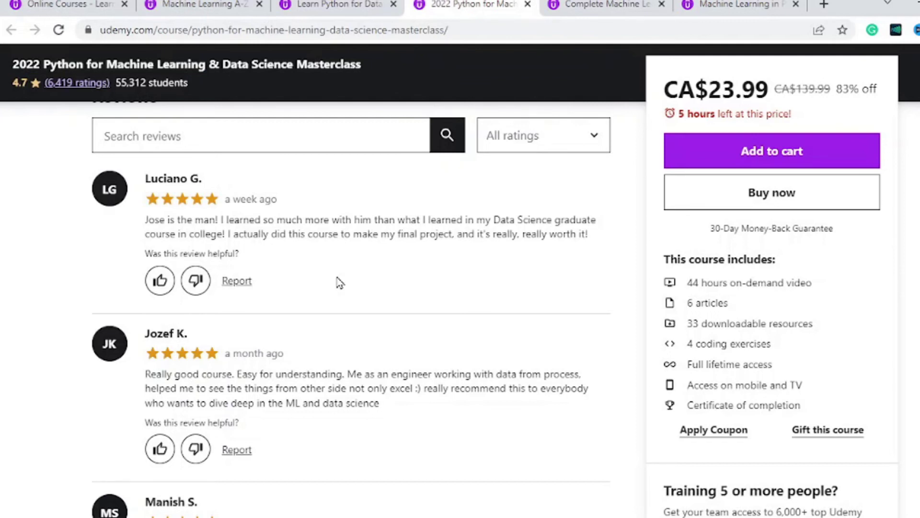
# - Switch to the Complete Machine Learning & Data Science Bootcamp 2022 tab (CA$24.99, 4.7 rating)
pyautogui.hotkey('ctrl', 'Tab')
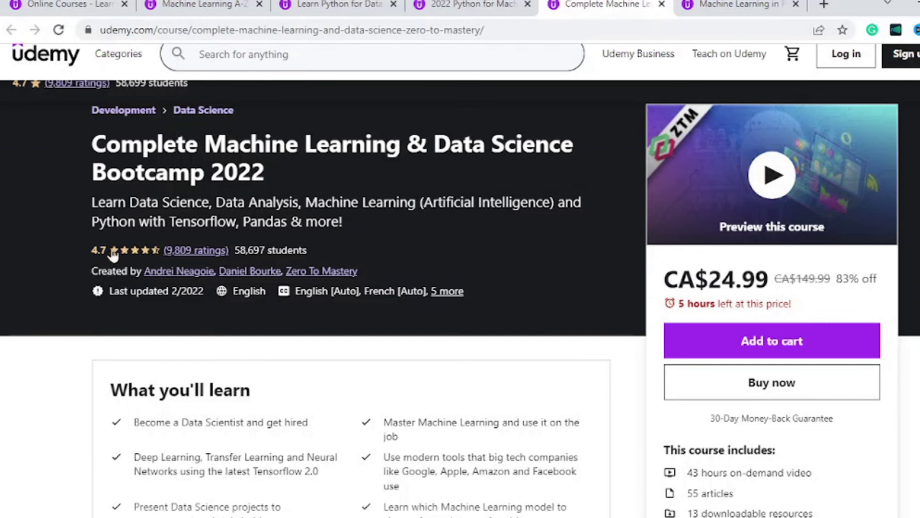
pyautogui.scroll(-3, 435, 233)
pyautogui.scroll(-8, 437, 237)
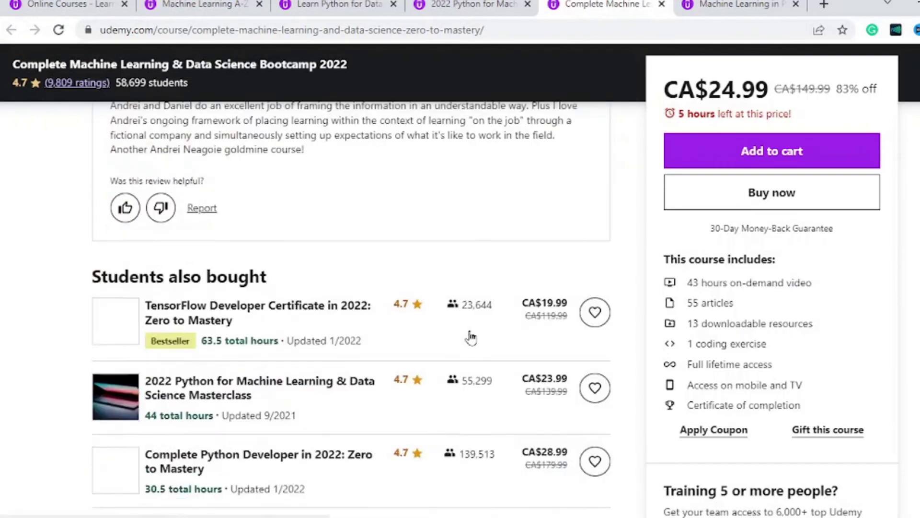
pyautogui.scroll(-5, 460, 338)
pyautogui.scroll(-3, 467, 345)
pyautogui.scroll(-6, 472, 349)
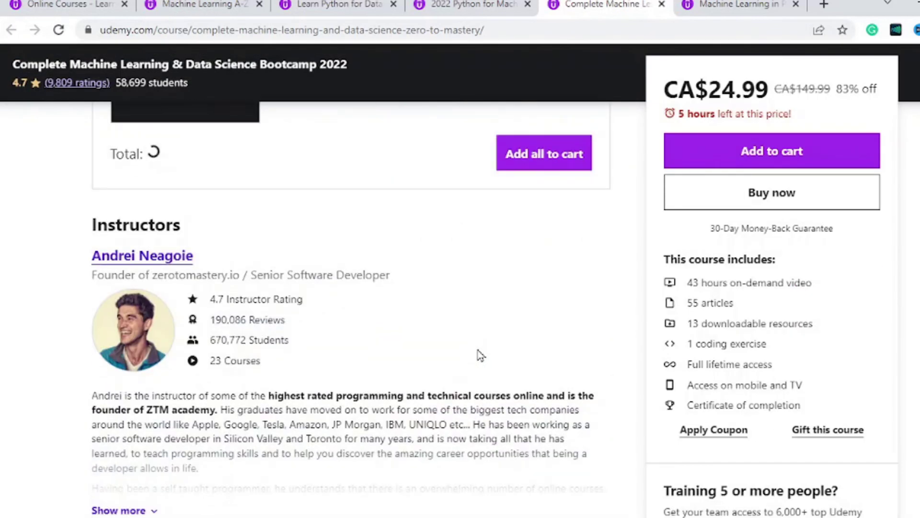
pyautogui.scroll(-5, 474, 342)
pyautogui.scroll(-5, 478, 353)
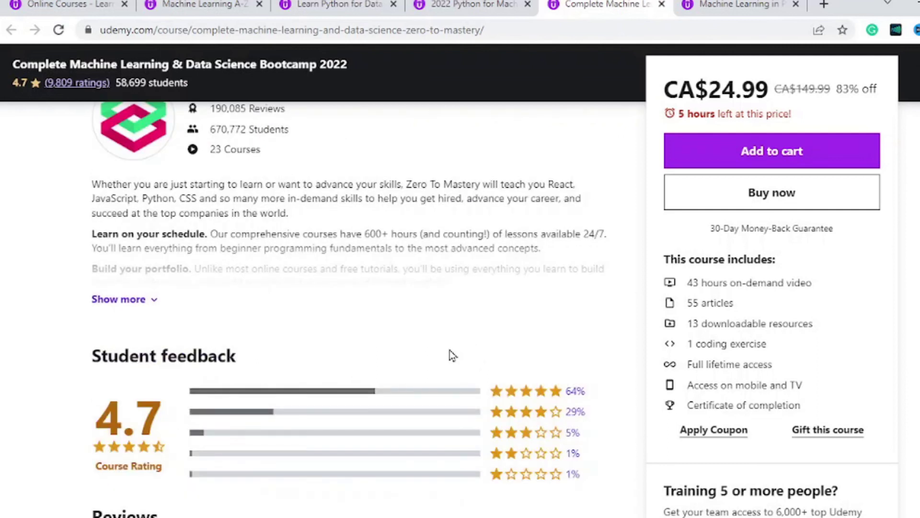
pyautogui.scroll(-5, 447, 361)
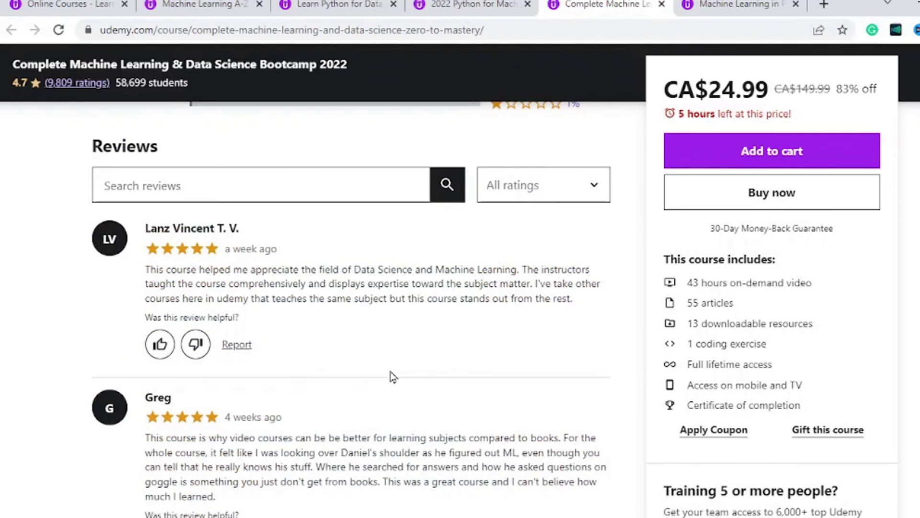